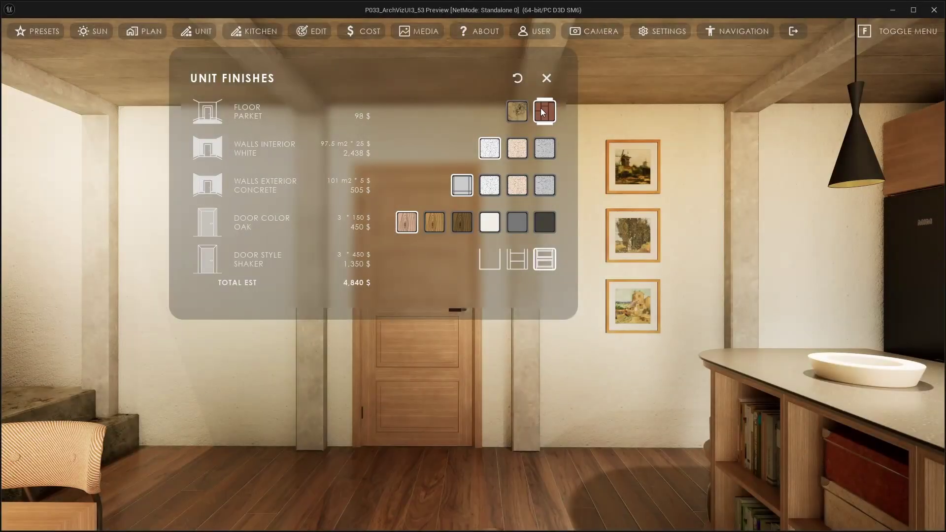
Set a polished concrete floor and grey Shaker doors, after trying white, Flat and Segmented
left_click(517, 112)
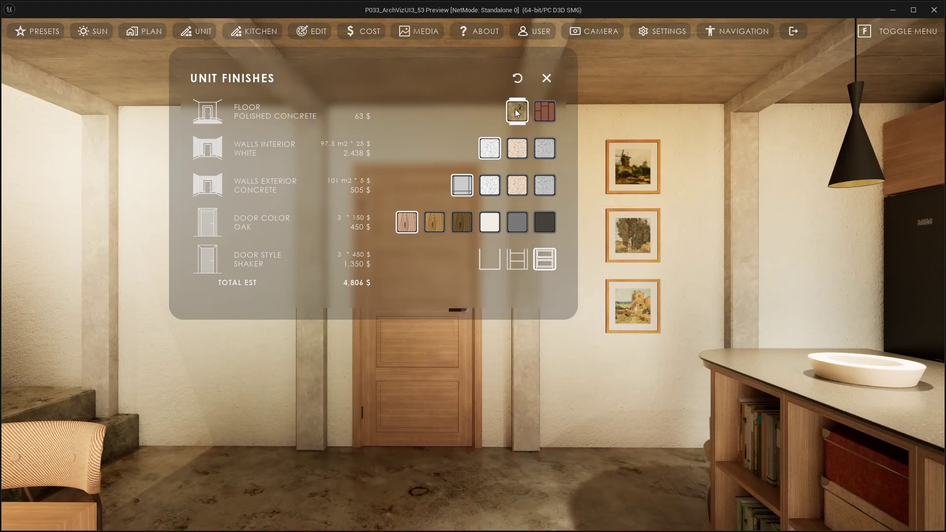
left_click(490, 223)
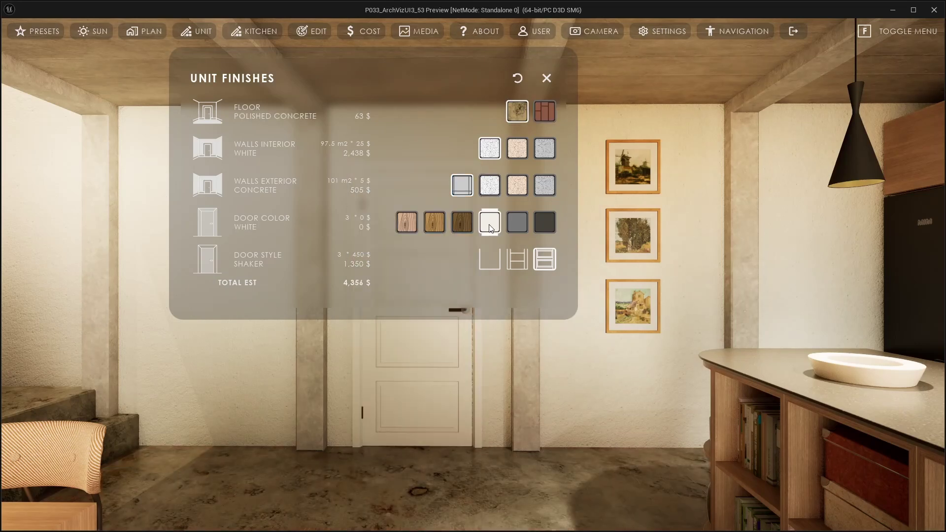
left_click(491, 259)
left_click(517, 222)
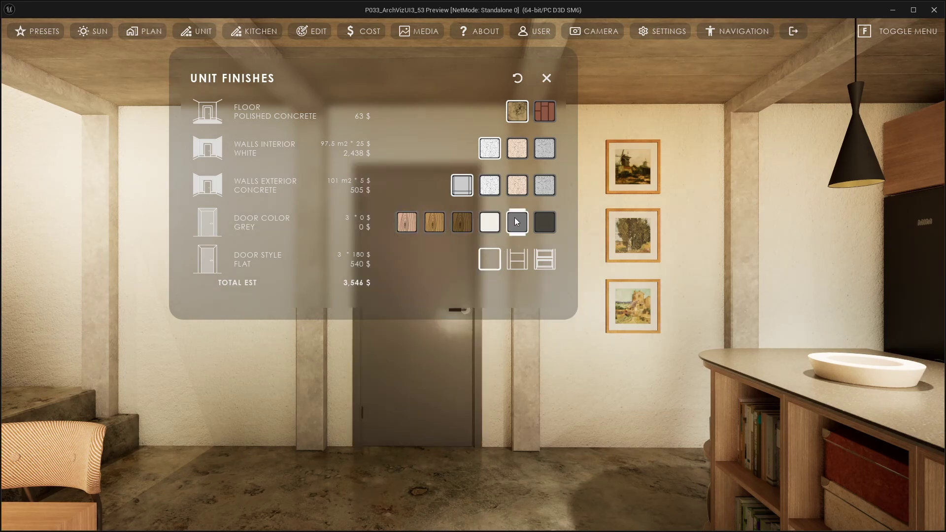
left_click(516, 258)
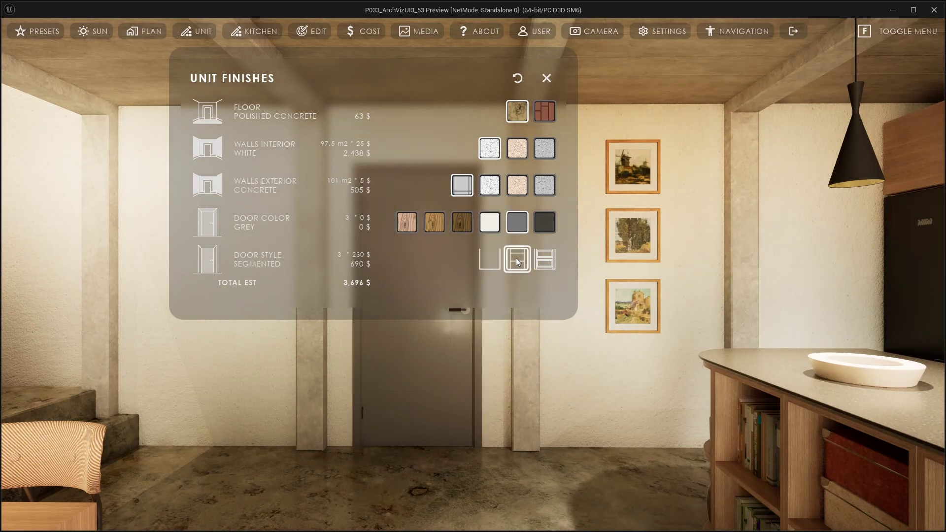
left_click(543, 256)
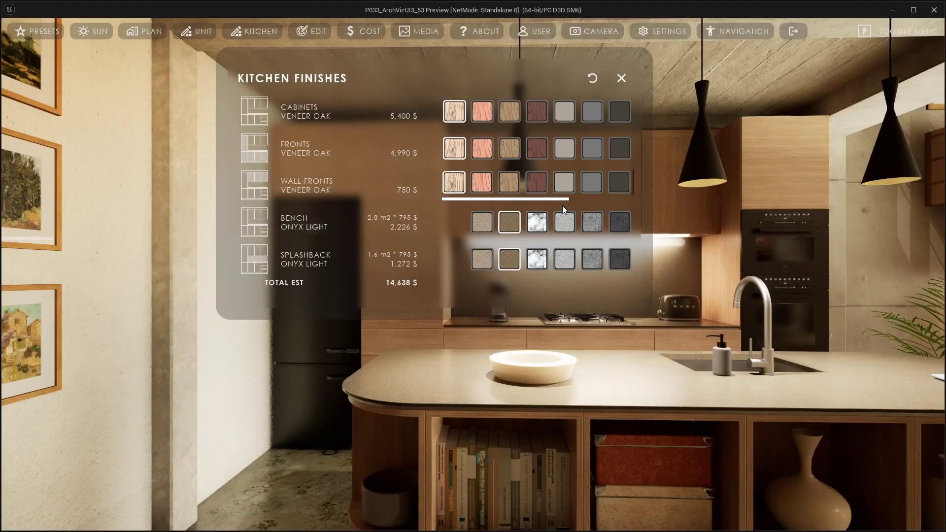
Switch kitchen fronts from Dark Elm to Mid Grey and make the wall fronts Red
left_click(543, 148)
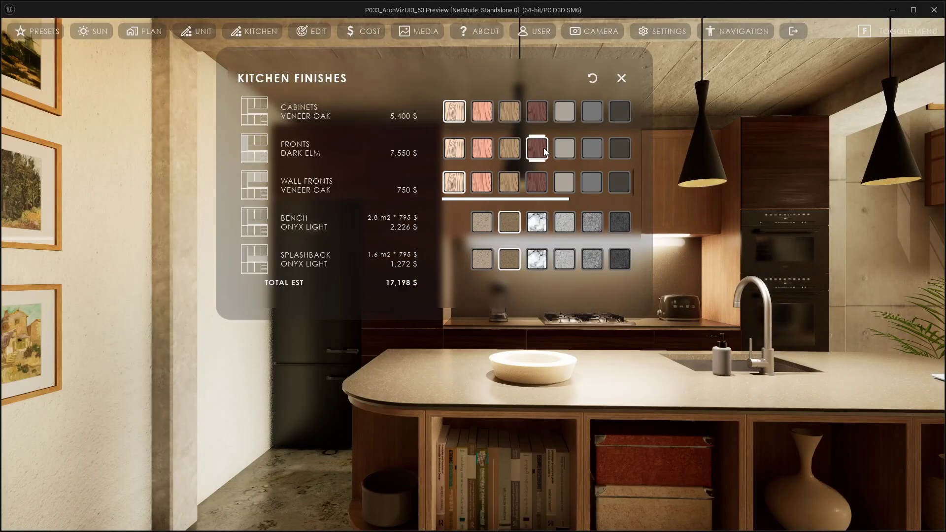
left_click(585, 144)
scroll(577, 199, "down", 2)
left_click(586, 183)
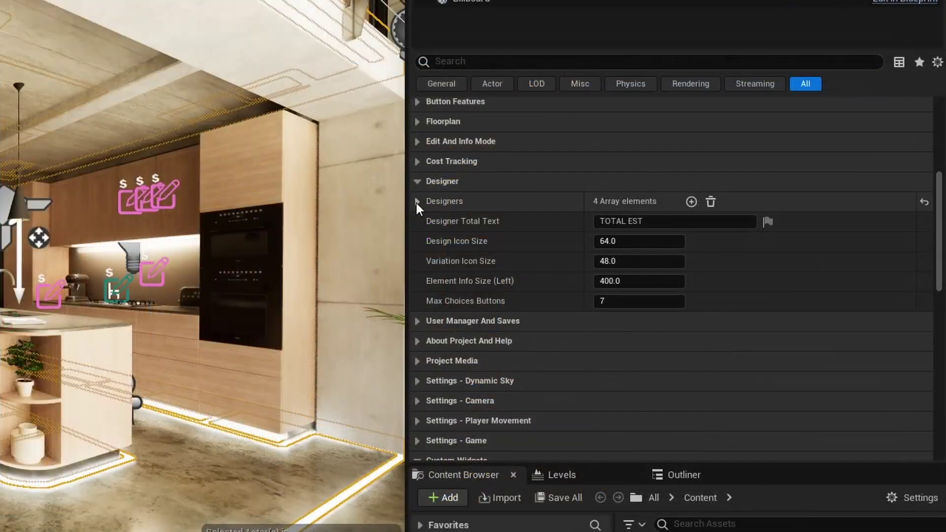
Expand the Designers array to show the UNIT FINISHES designer at Index [2]
left_click(590, 236)
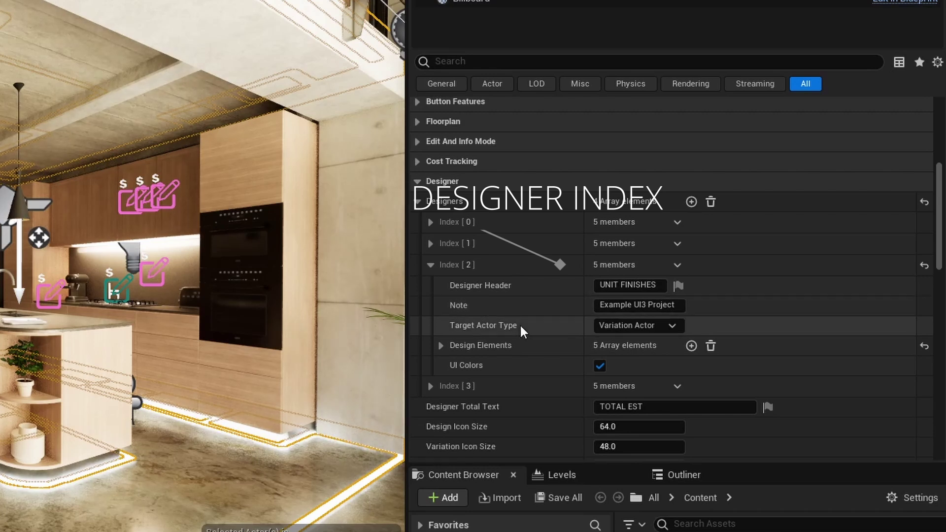
scroll(466, 342, "up", 4)
scroll(492, 333, "up", 4)
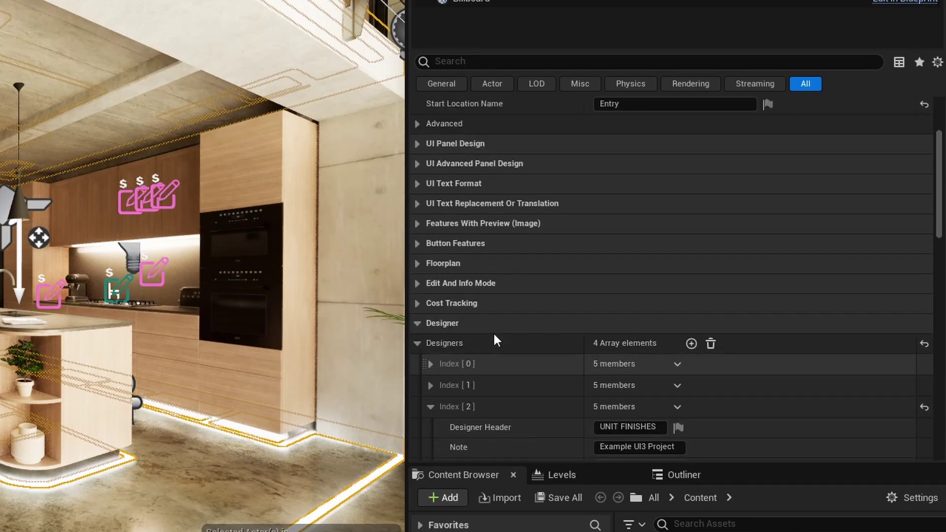
Expand UI Panel Design > Main Menu Layout > UNIT Index [3] and its first feature panel
left_click(416, 167)
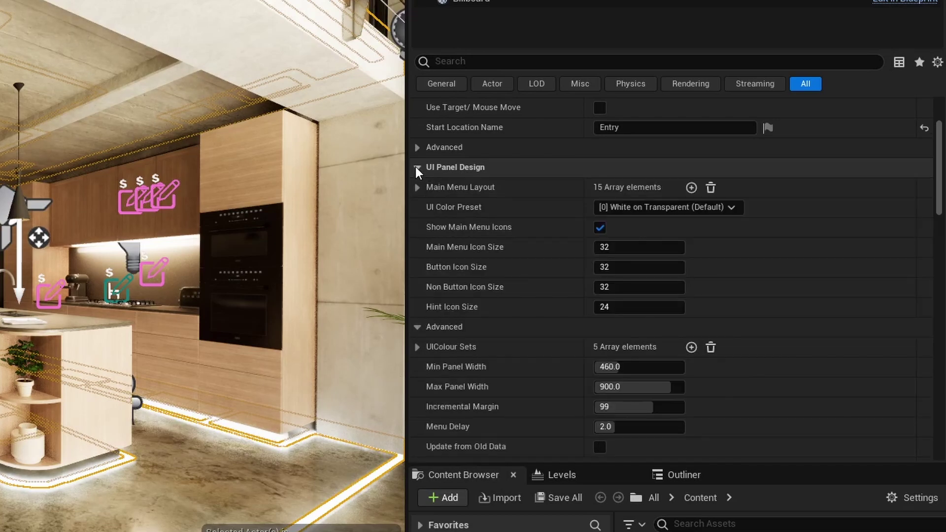
left_click(416, 188)
left_click(430, 272)
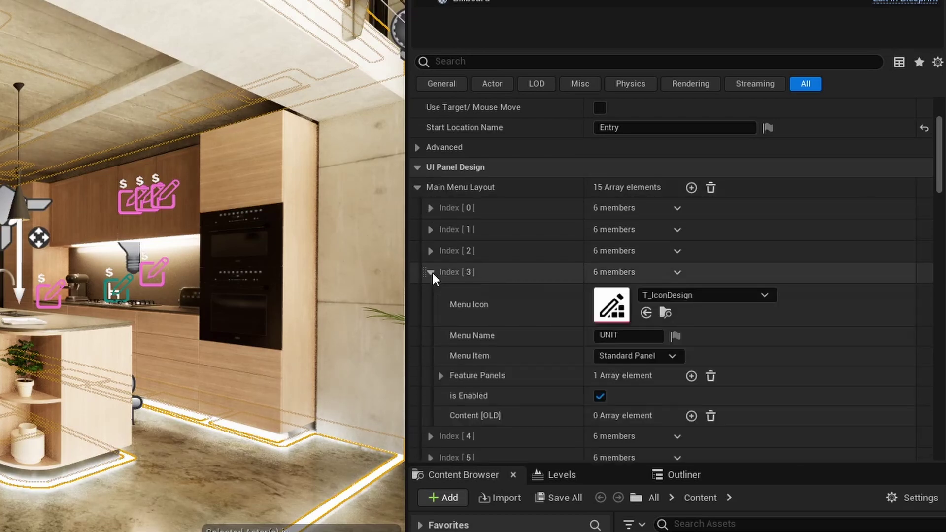
left_click(440, 375)
scroll(442, 376, "down", 1)
left_click(454, 373)
scroll(452, 373, "down", 1)
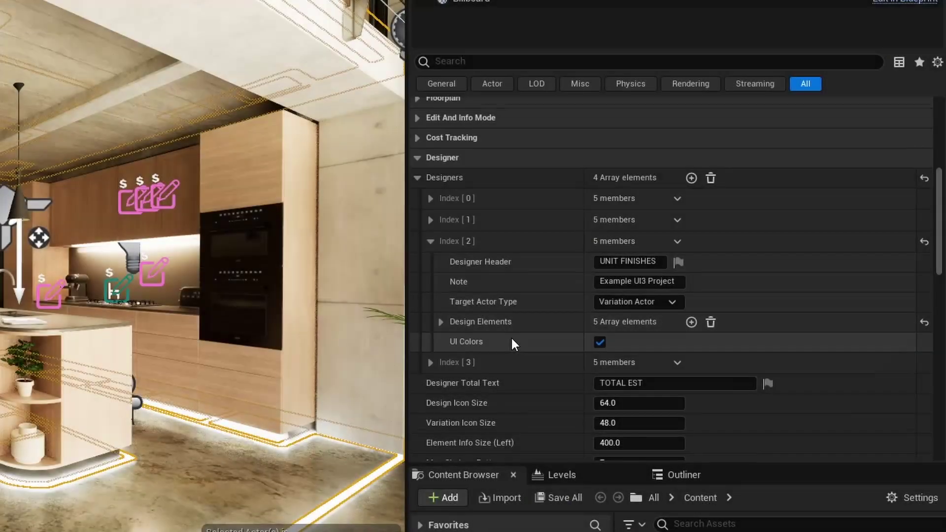
scroll(510, 336, "down", 3)
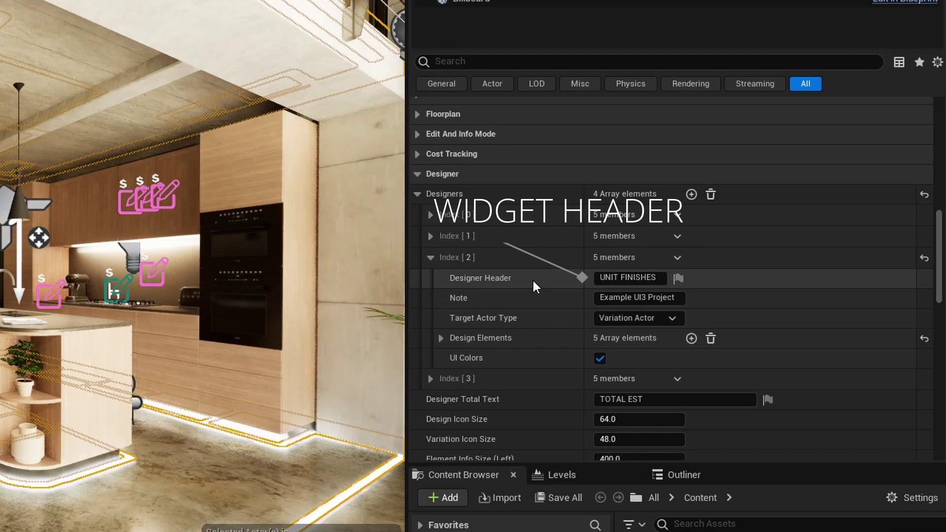
mouse_move(672, 315)
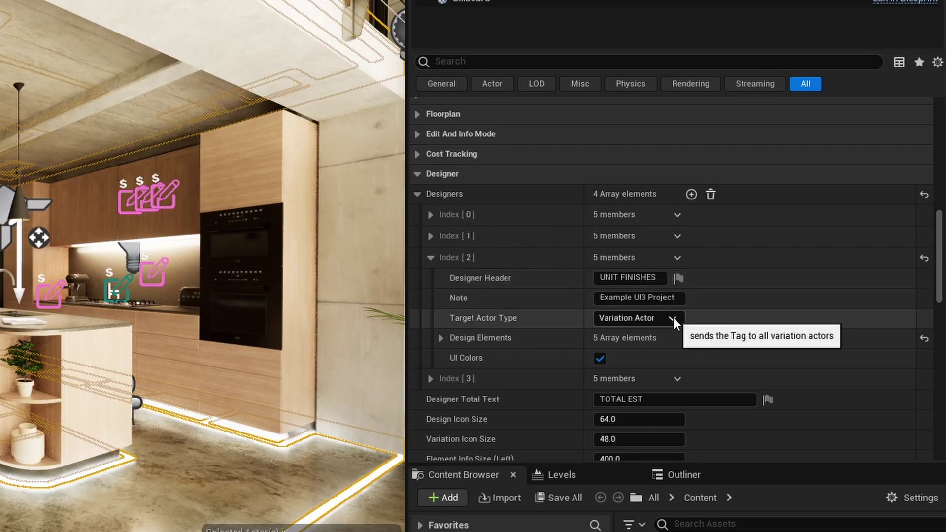
left_click(672, 318)
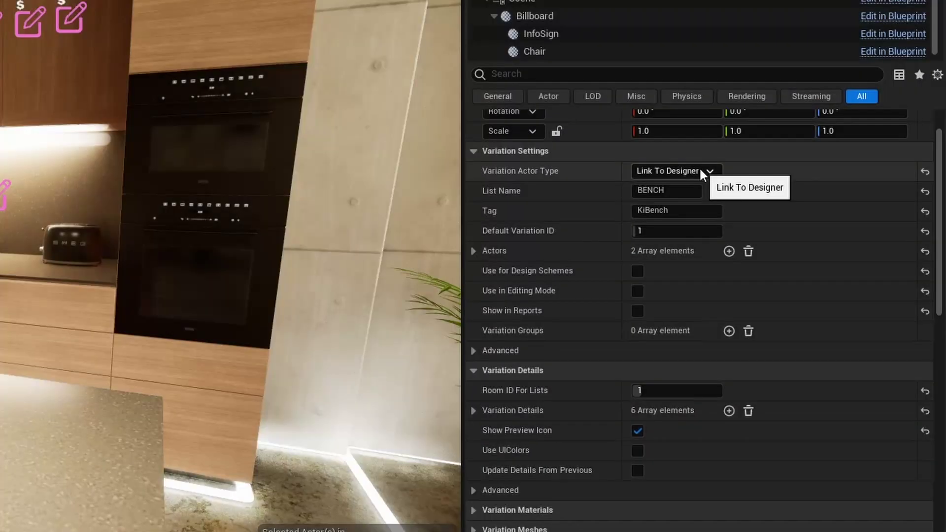
Review the bench's Variation Actor Type options and BP_Doors_SwapActor's class settings
left_click(700, 169)
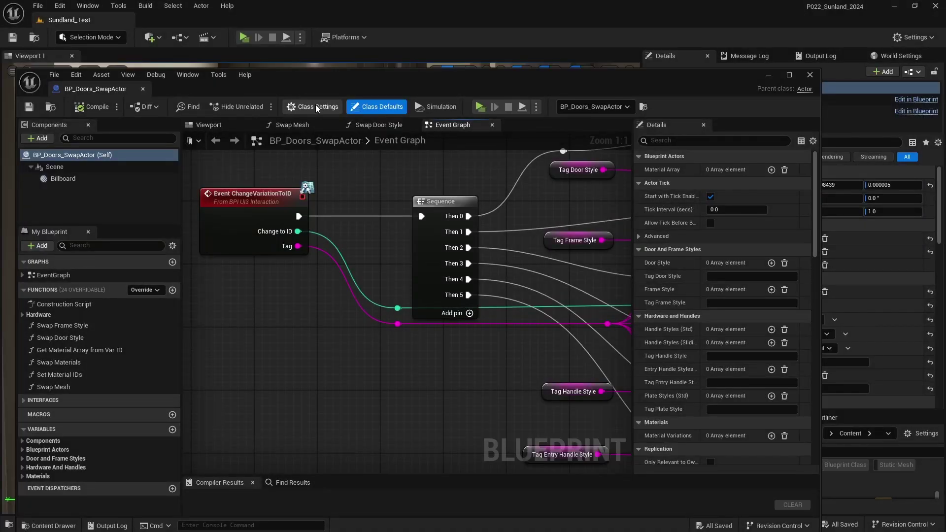
left_click(318, 107)
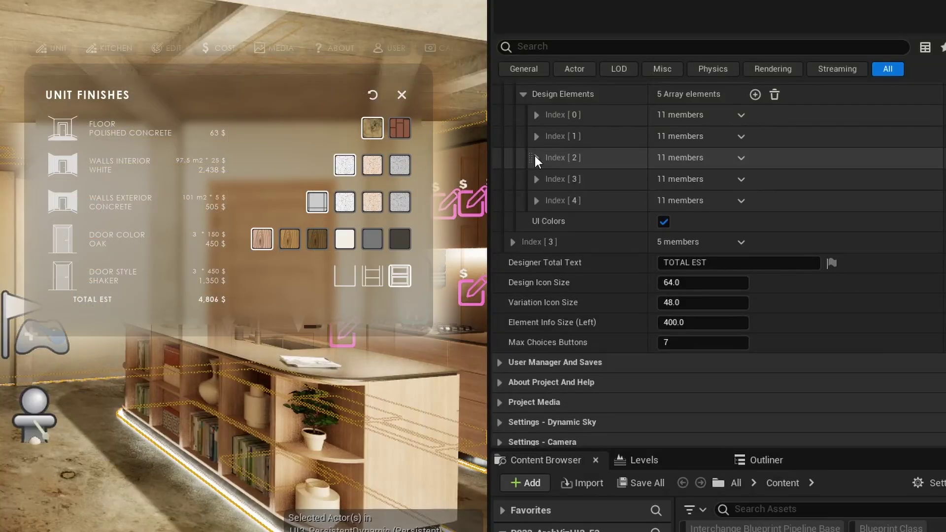
Expand the WALLS EXTERIOR design element and list its Target Actor Type Override options
left_click(536, 158)
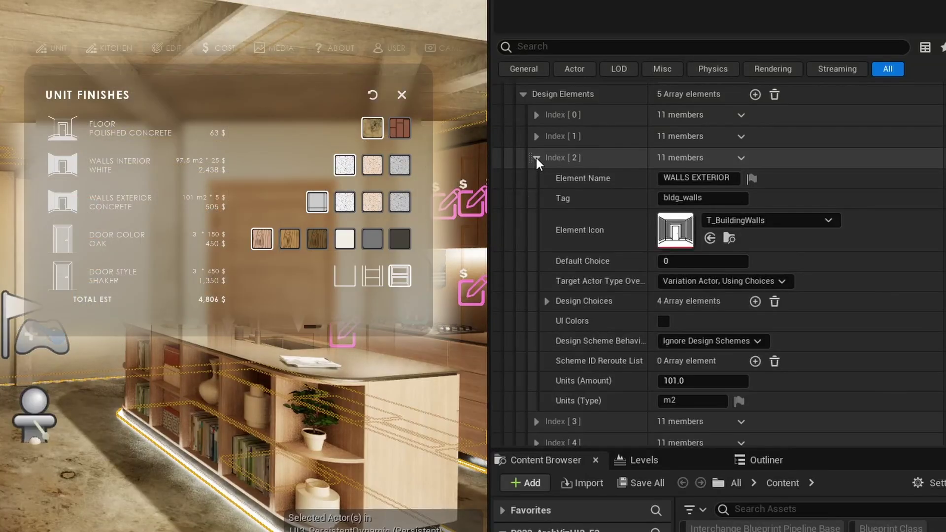
scroll(569, 206, "up", 3)
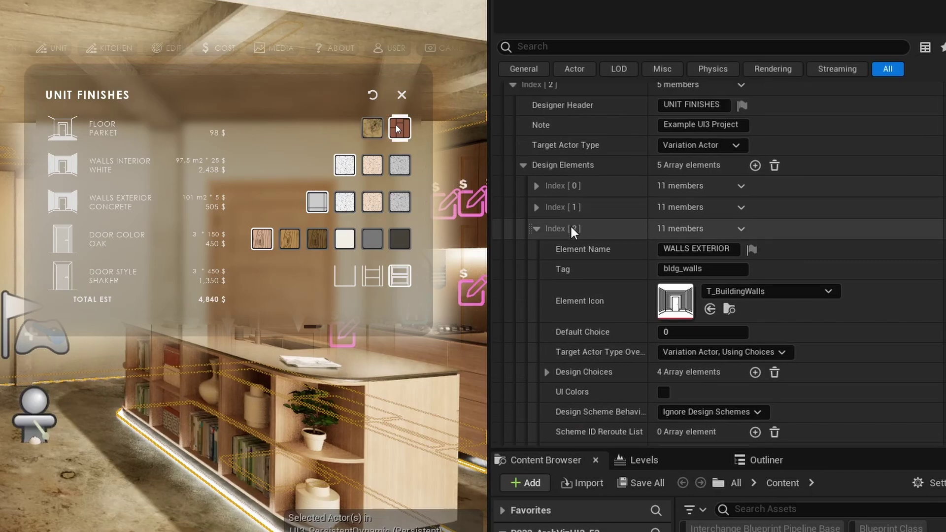
scroll(571, 228, "down", 3)
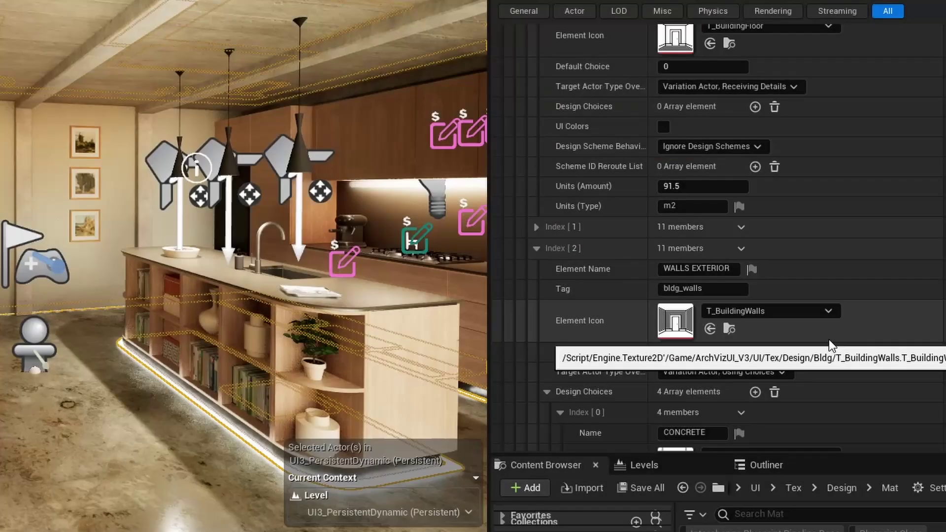
left_click(720, 374)
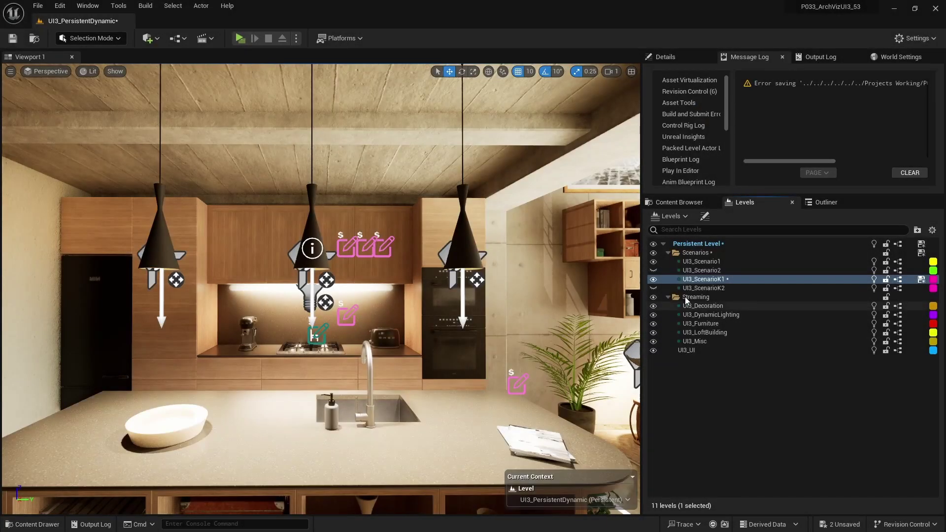
Hide kitchen level UI3_ScenarioK1, show UI3_ScenarioK2, and expand the floor's Variation Details
left_click(654, 279)
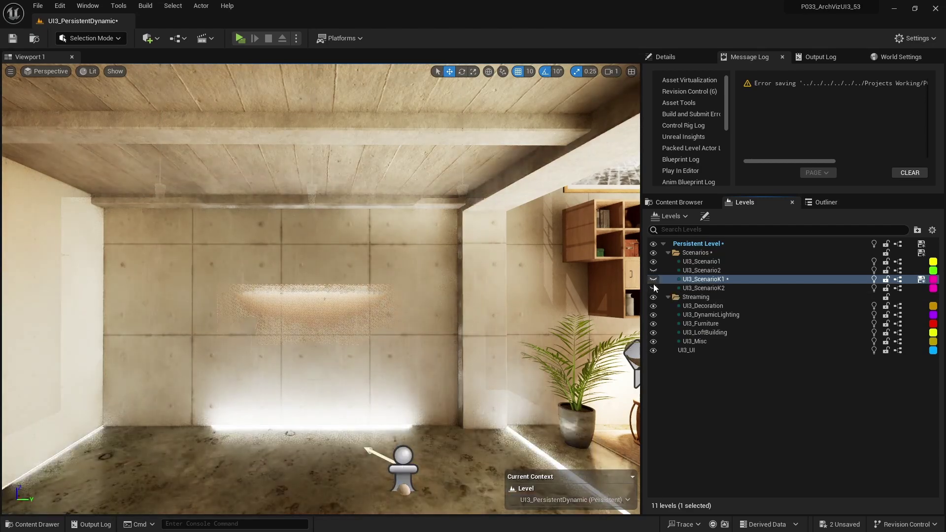
left_click(654, 288)
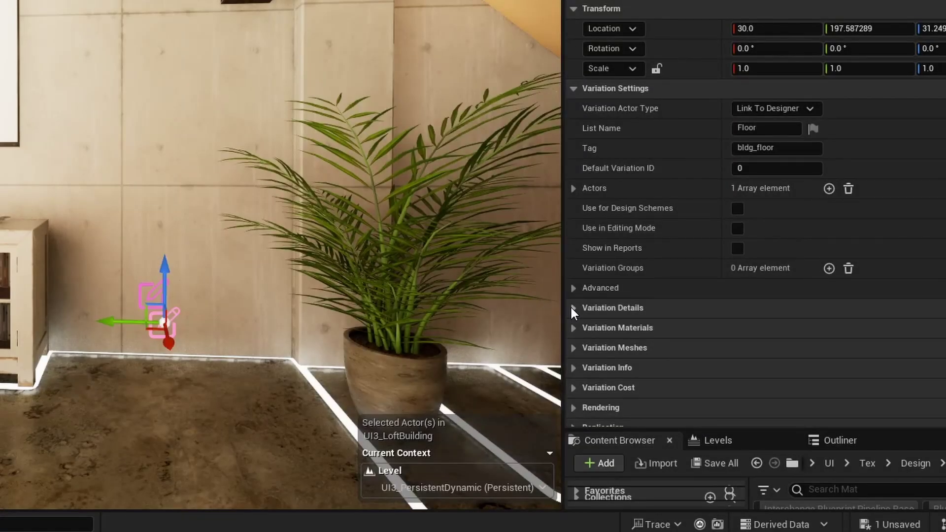
left_click(571, 307)
Expand the floor variation entries to show Index [0], POLISHED CONCRETE priced 63.0
left_click(573, 347)
scroll(603, 320, "down", 3)
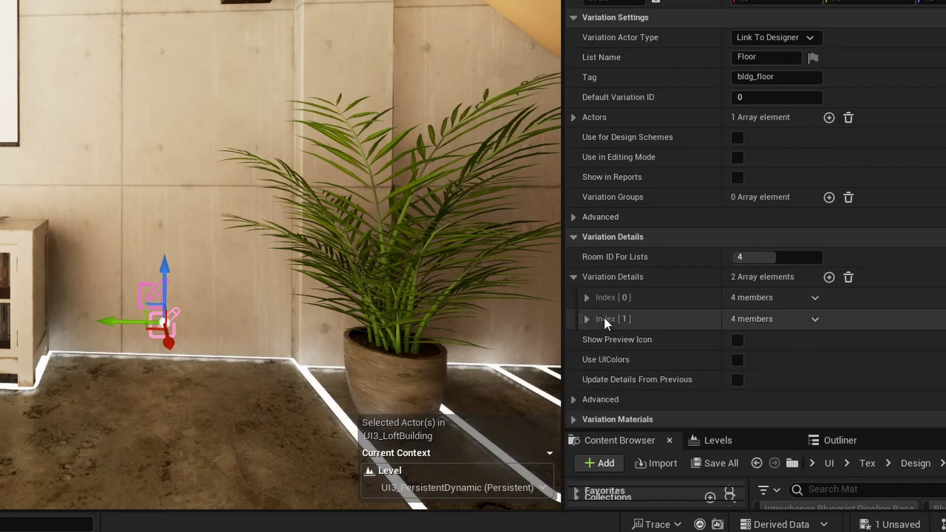
left_click(586, 298)
scroll(627, 321, "down", 3)
scroll(628, 321, "down", 1)
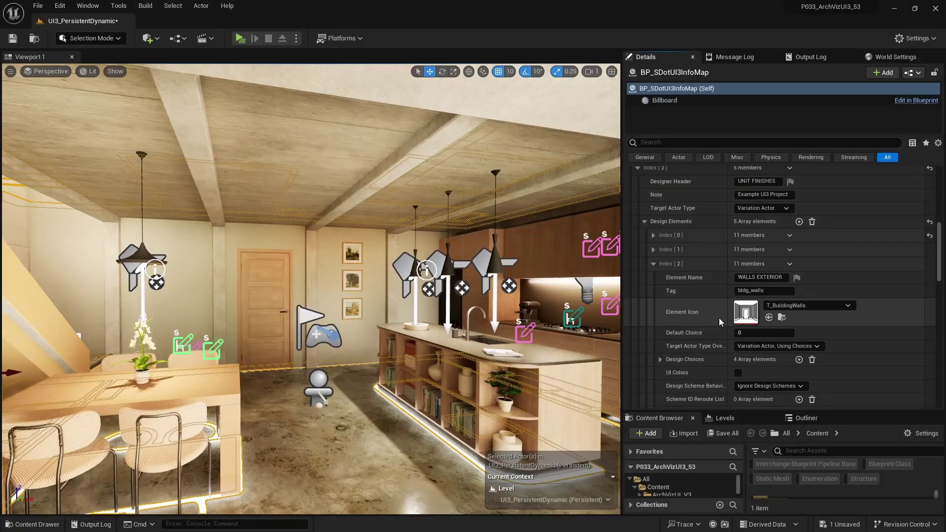
Show the exterior wall's first design choice and locate its T_MatTiles02 texture in the Content Browser
scroll(660, 360, "down", 1)
left_click(661, 359)
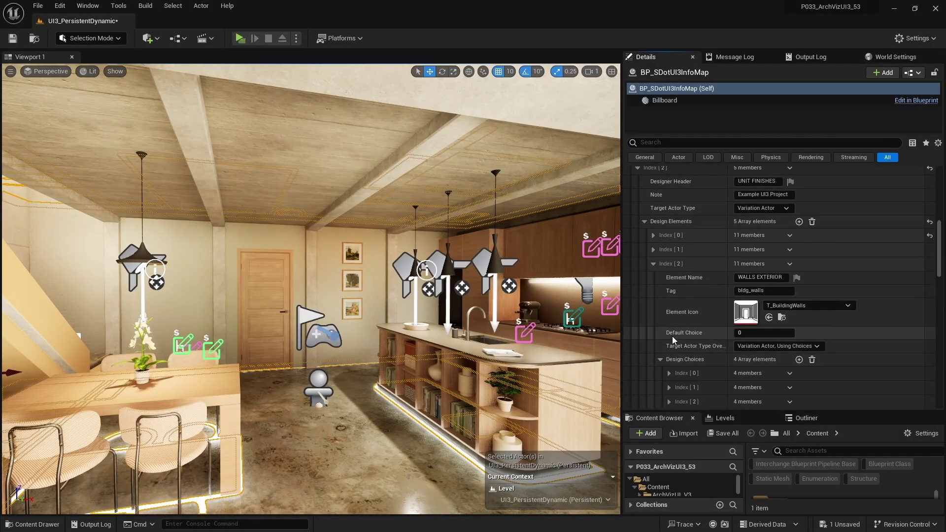
scroll(672, 336, "down", 4)
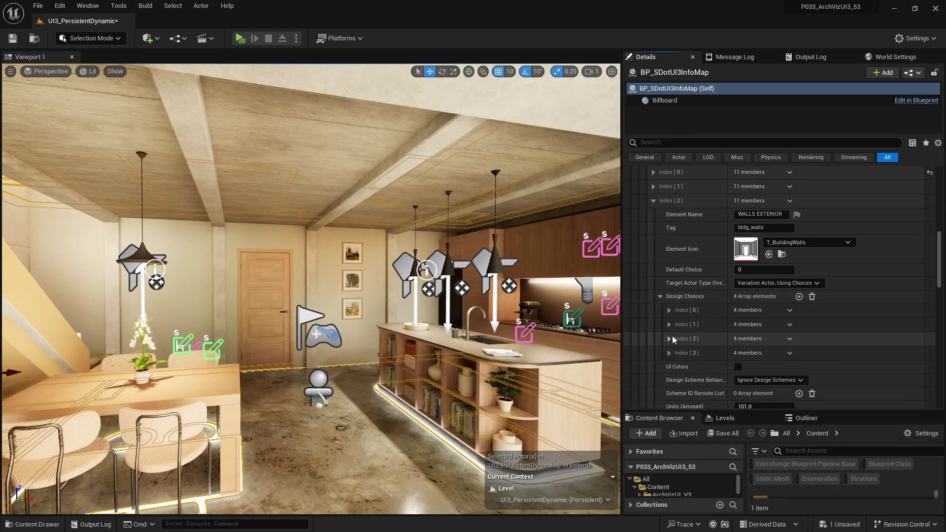
left_click(669, 310)
scroll(668, 314, "down", 2)
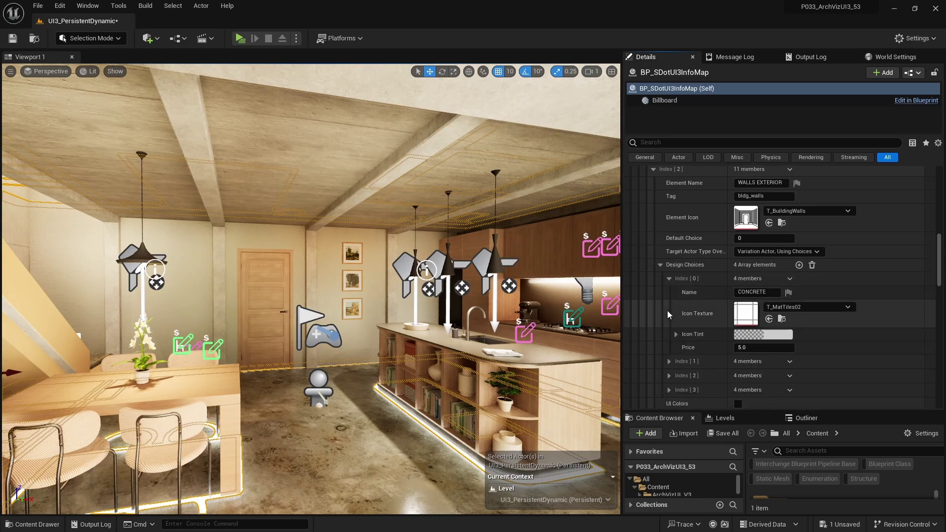
scroll(667, 311, "down", 2)
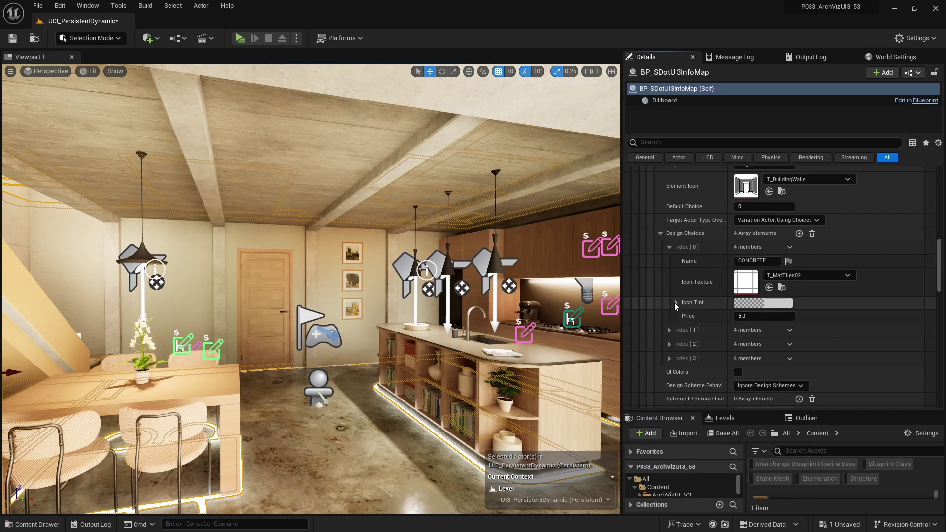
left_click(782, 288)
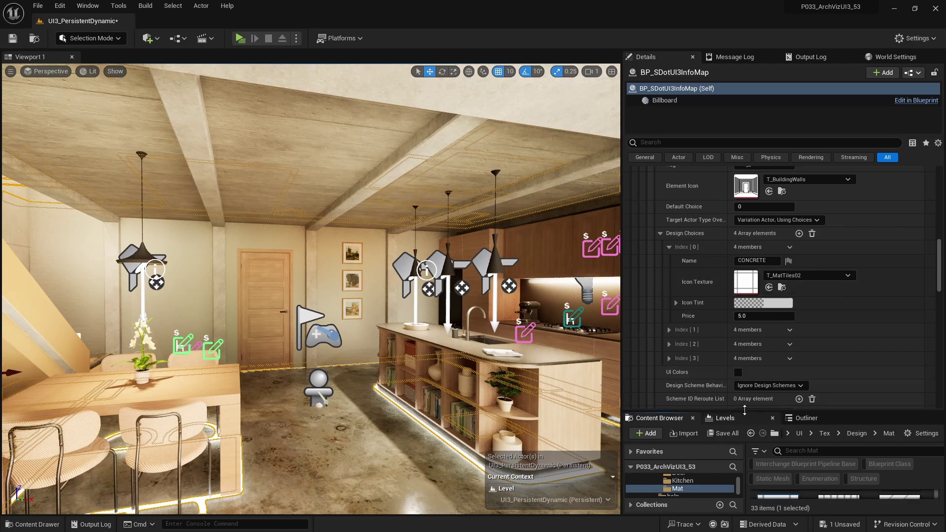
left_click_drag(738, 412, 749, 223)
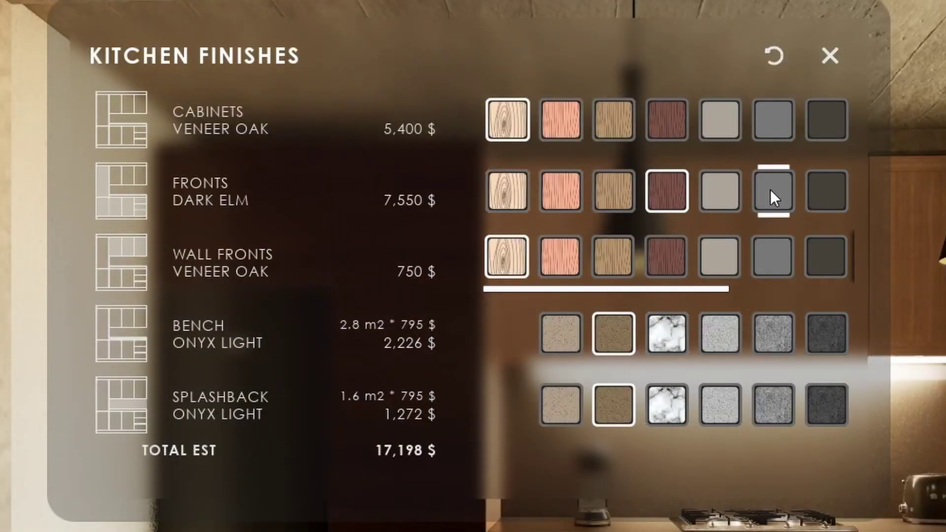
In Play, set the kitchen fronts to Mid Grey and the wall fronts to red
left_click(758, 182)
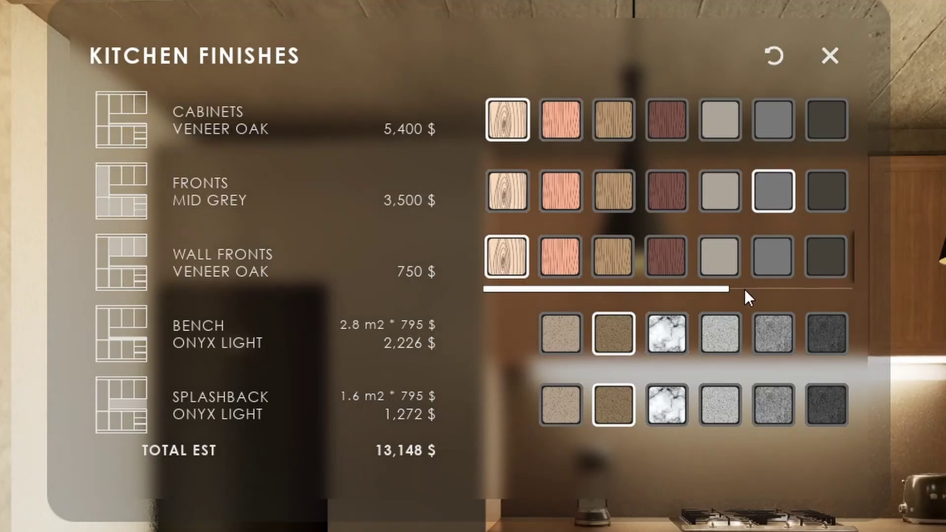
scroll(747, 288, "down", 2)
left_click(762, 259)
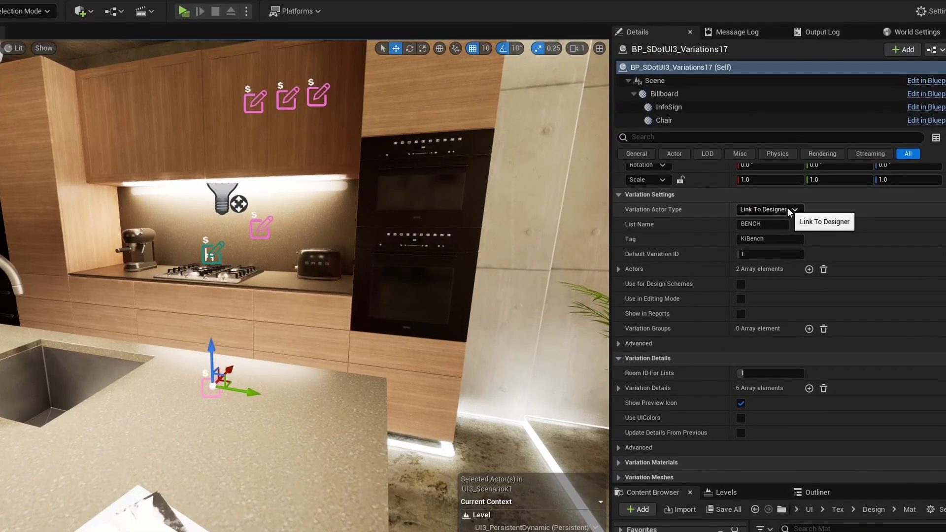
Confirm the bench's Variation Actor Type stays Link To Designer with tag KiBench
left_click(777, 216)
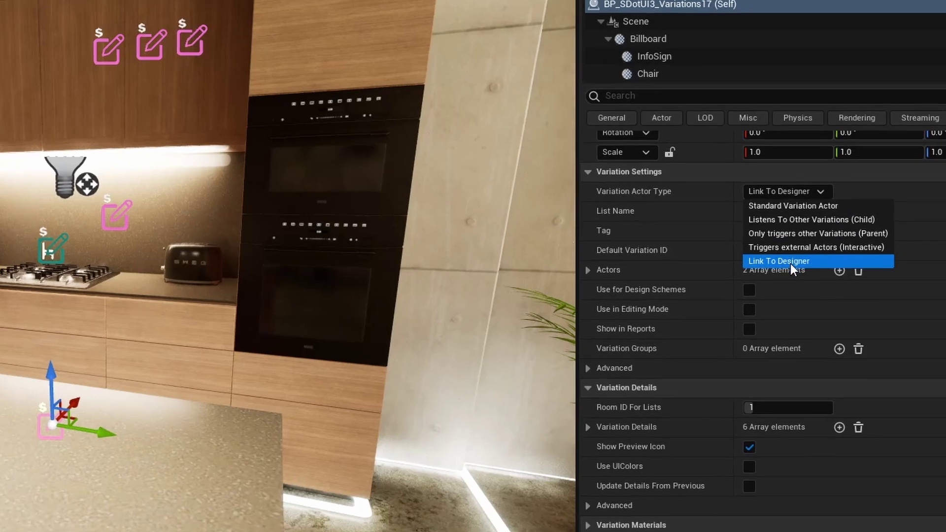
left_click(784, 262)
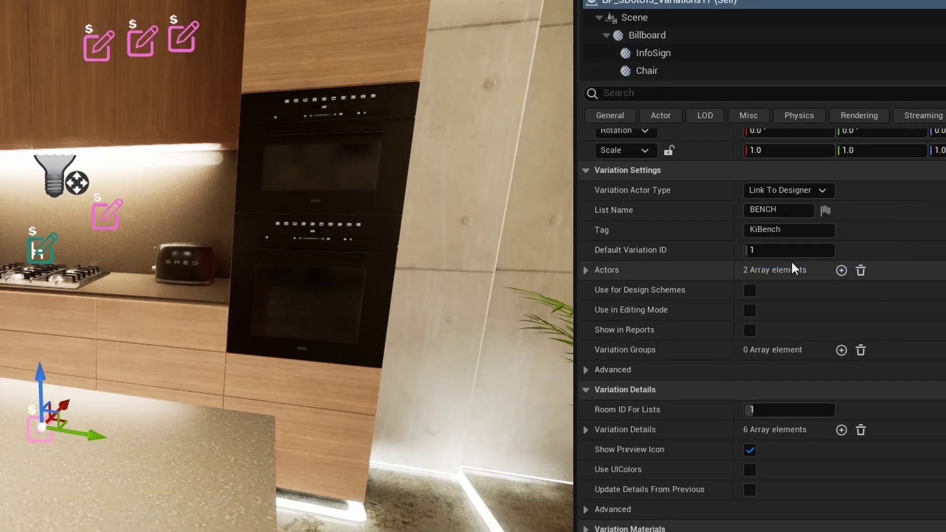
left_click(786, 229)
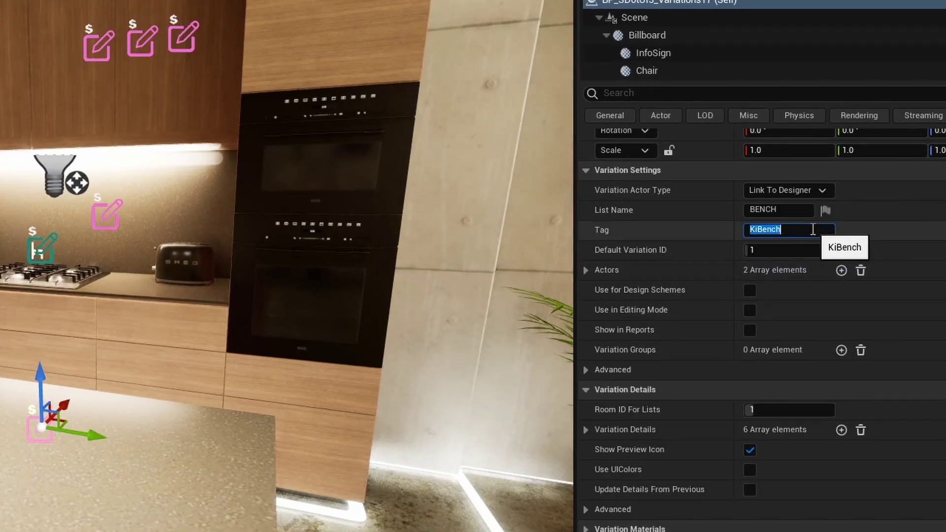
left_click(814, 230)
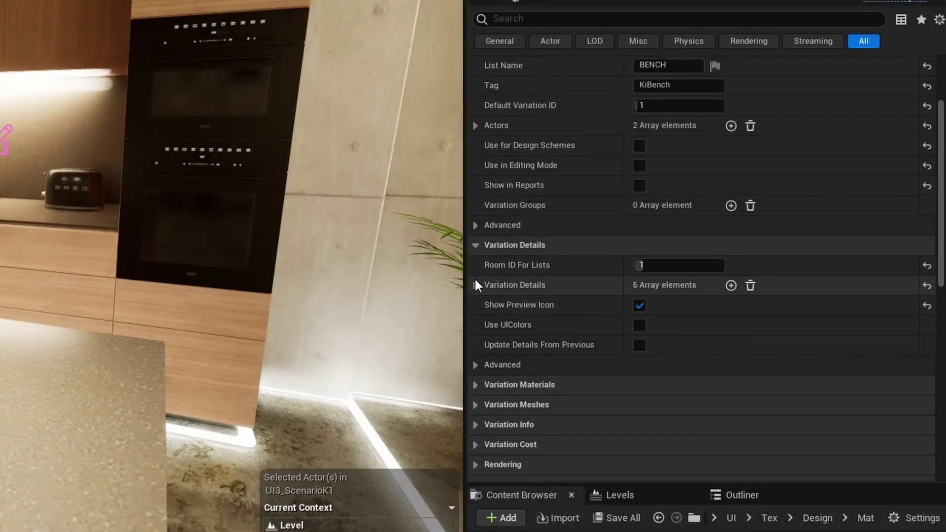
Expand the bench's Variation Details to review its six stone variations
left_click(475, 285)
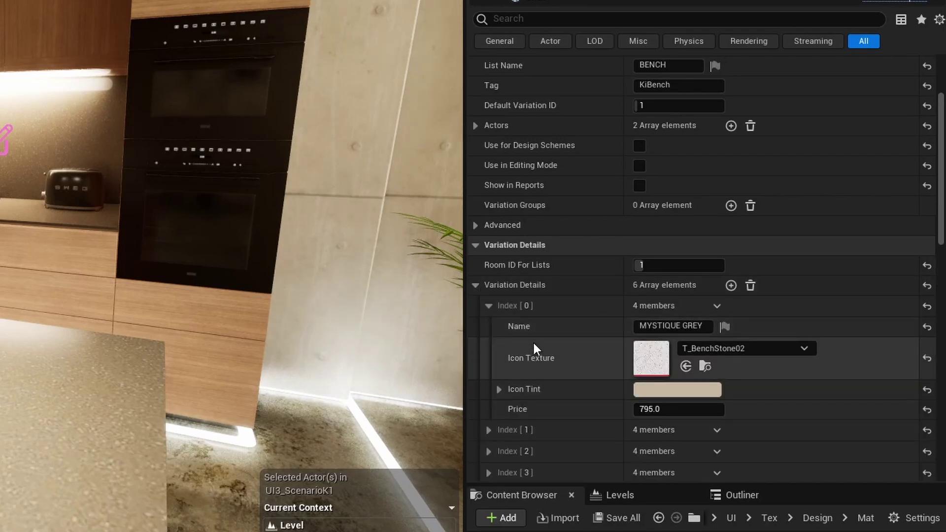
scroll(542, 345, "down", 2)
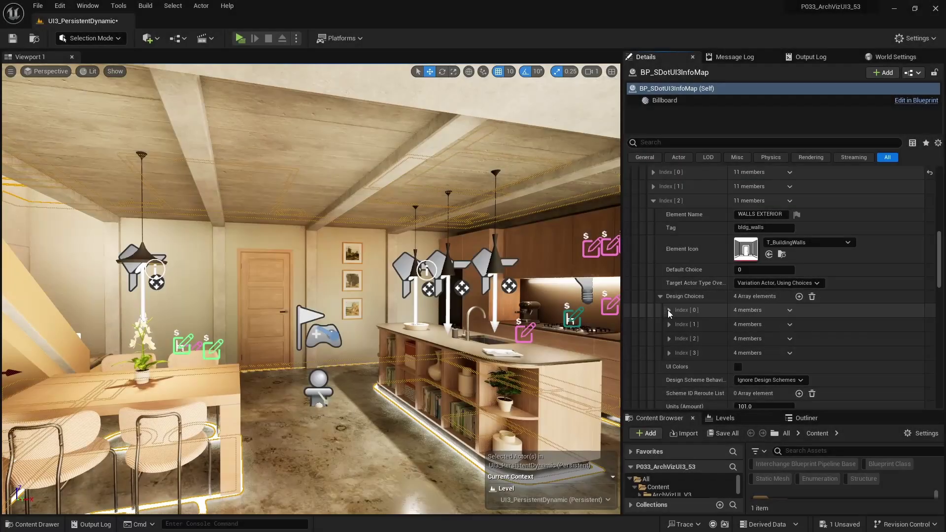
scroll(668, 310, "down", 2)
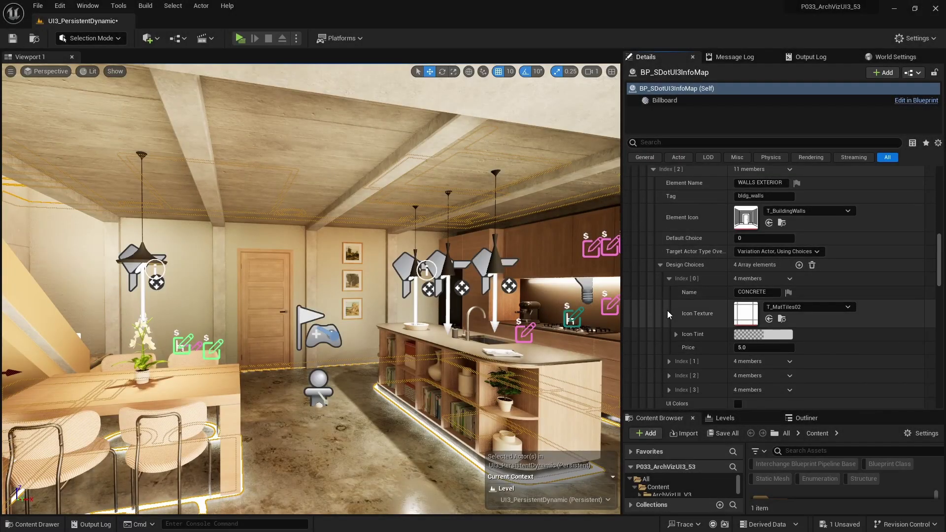
scroll(667, 310, "down", 2)
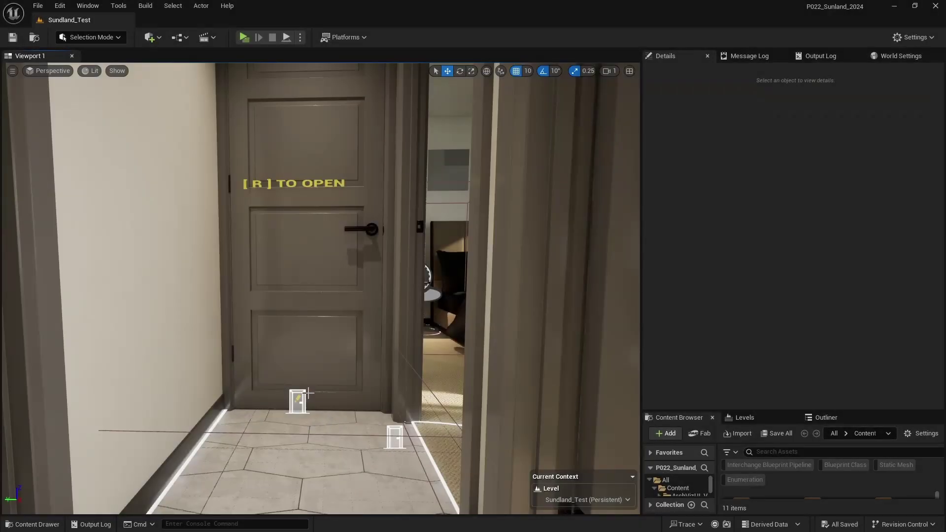
Review the door swap actor's door styles, then view BP_Doors_SwapActor's implemented interfaces
left_click(297, 401)
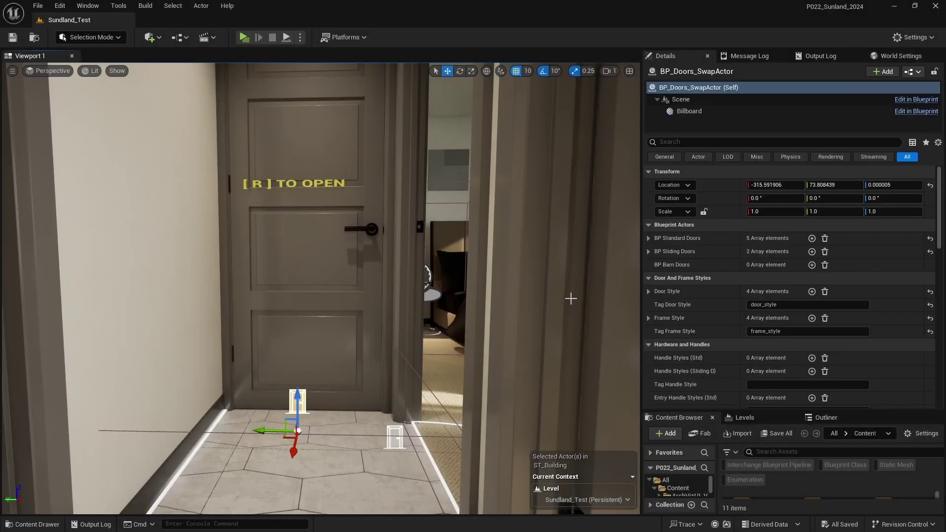
left_click(648, 291)
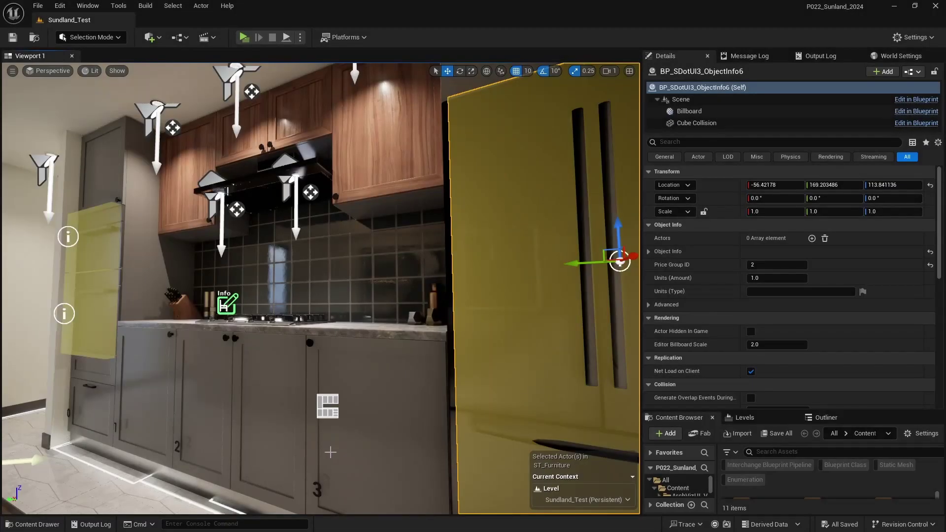
left_click(324, 414)
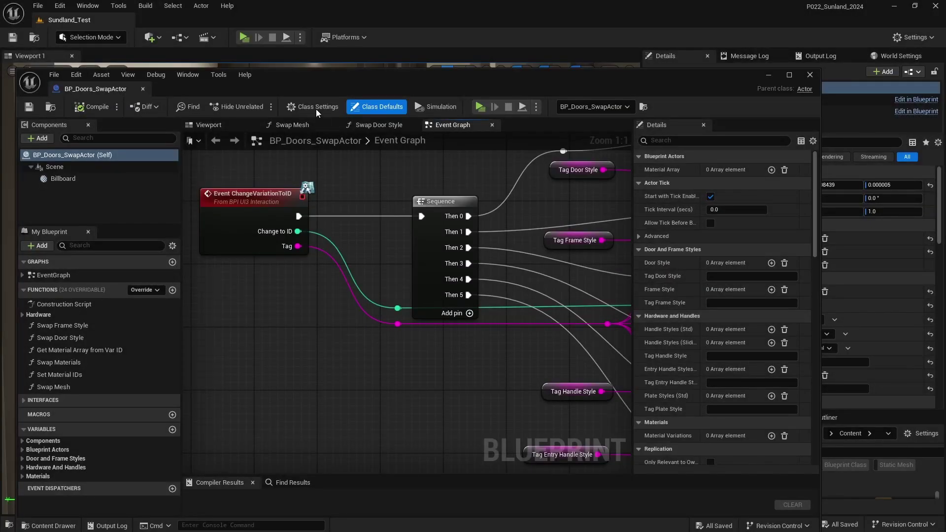
left_click(316, 106)
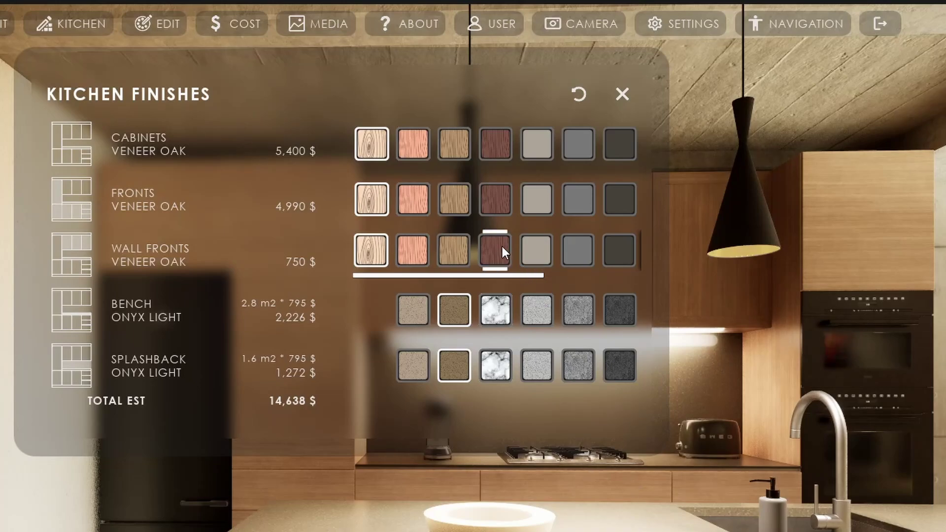
Pick the Dark Elm swatch for the kitchen fronts, priced at 7,550 $
left_click(506, 199)
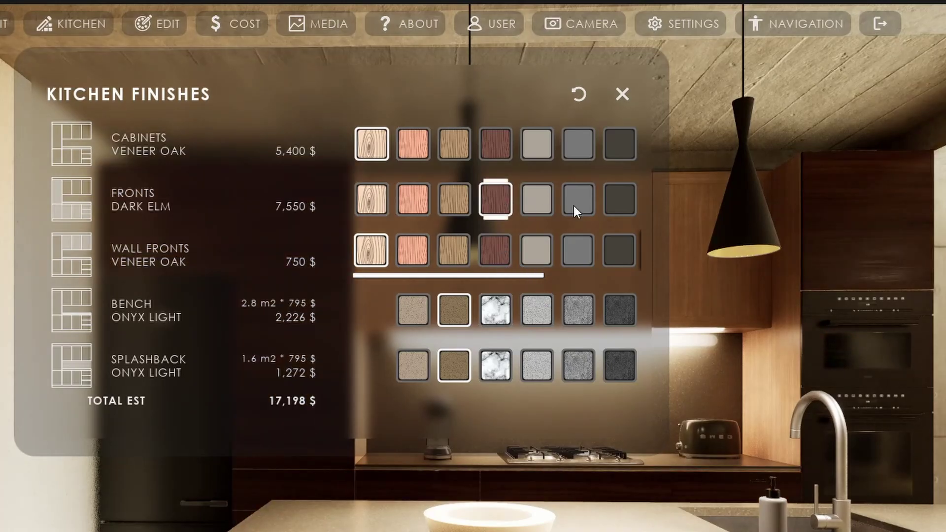